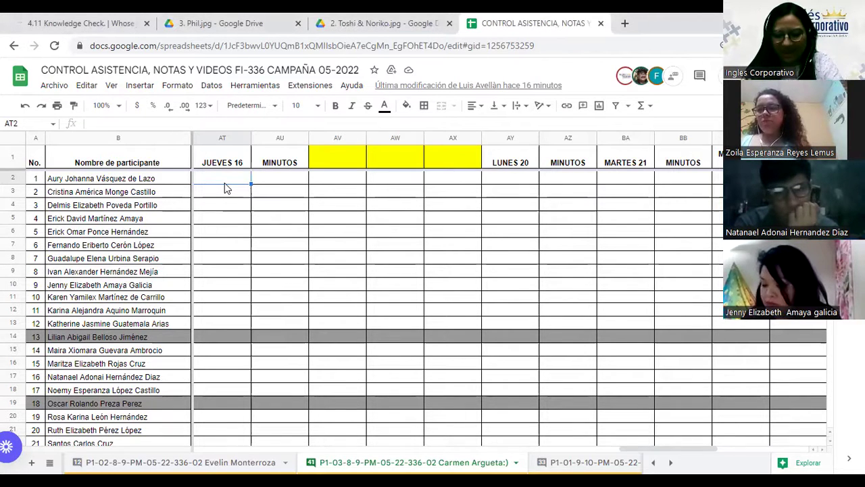
Step: Enter the JUEVES 16 attendance for participants 1 to 4: 1 in AT2, AT3 and AT4, and 0 in AT5
{"action": "type", "text": "1"}
{"action": "key", "text": "Return"}
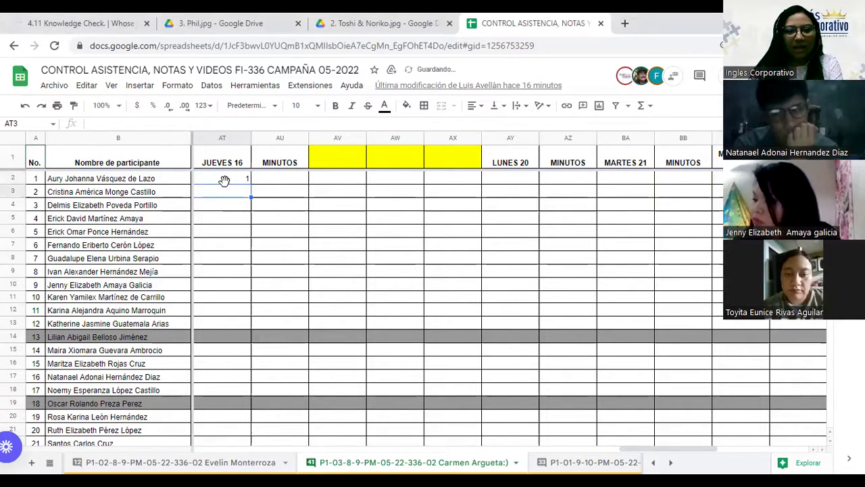
{"action": "type", "text": "1"}
{"action": "key", "text": "Return"}
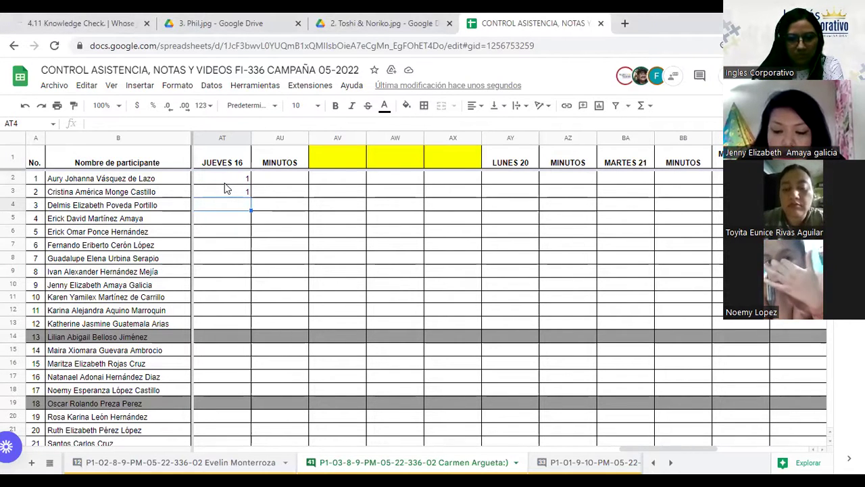
{"action": "type", "text": "1"}
{"action": "key", "text": "Return"}
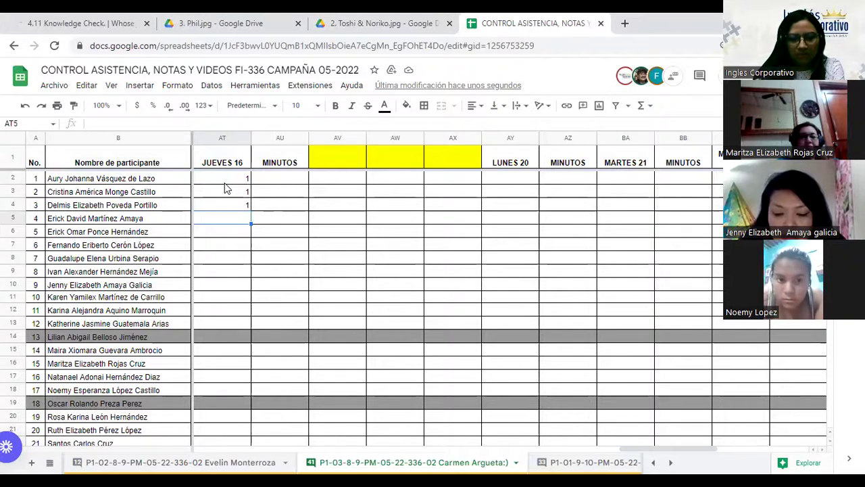
{"action": "type", "text": "0"}
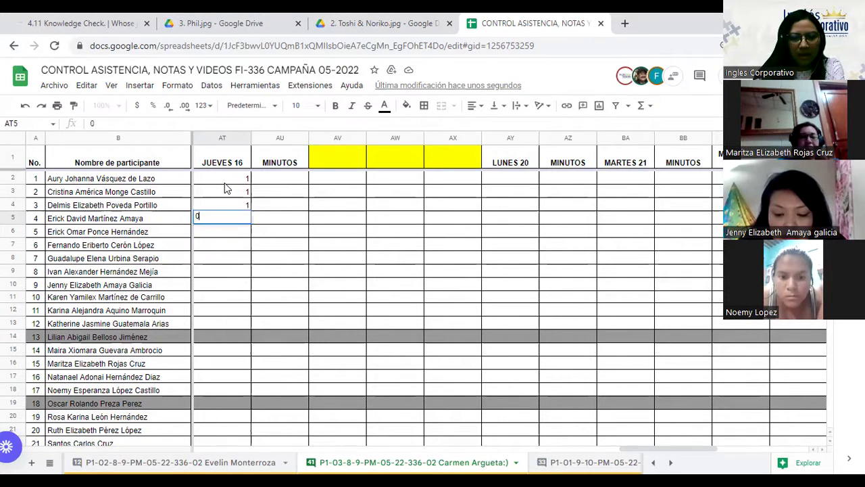
{"action": "key", "text": "Return"}
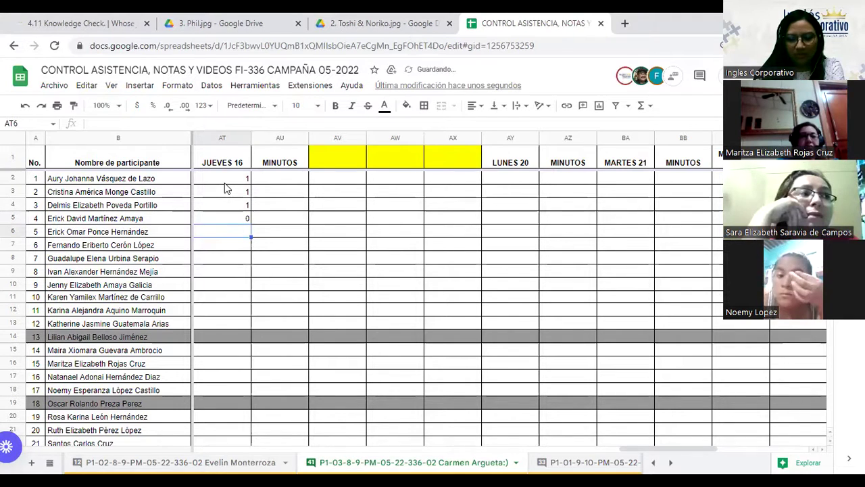
Step: Enter the JUEVES 16 attendance for participants 5 to 8: 1 in AT6, 0 in AT7, 1 in AT8 and AT9
{"action": "type", "text": "1"}
{"action": "key", "text": "Return"}
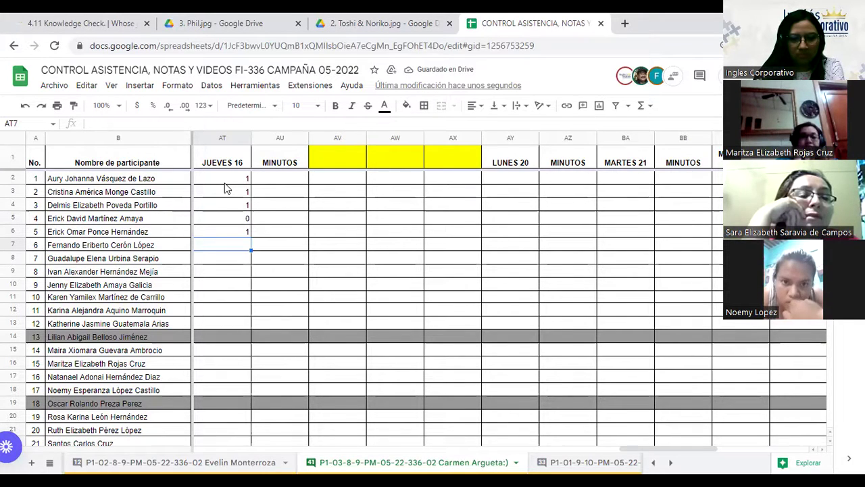
{"action": "type", "text": "0"}
{"action": "key", "text": "Return"}
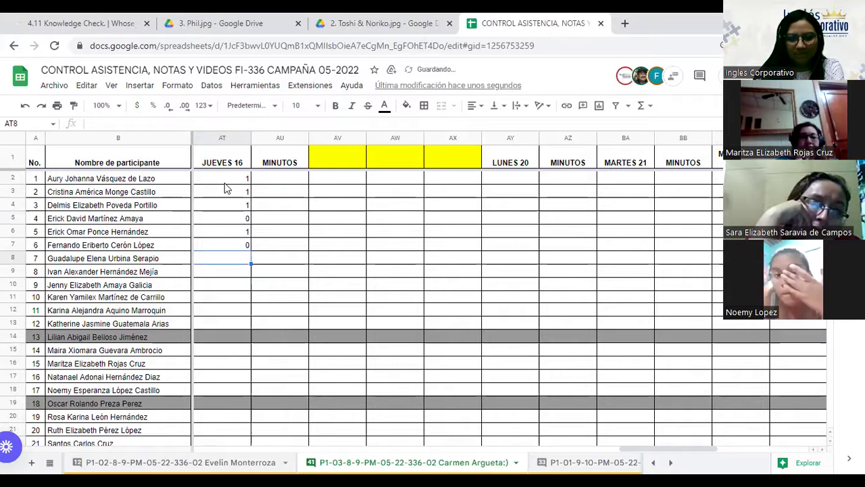
{"action": "type", "text": "1"}
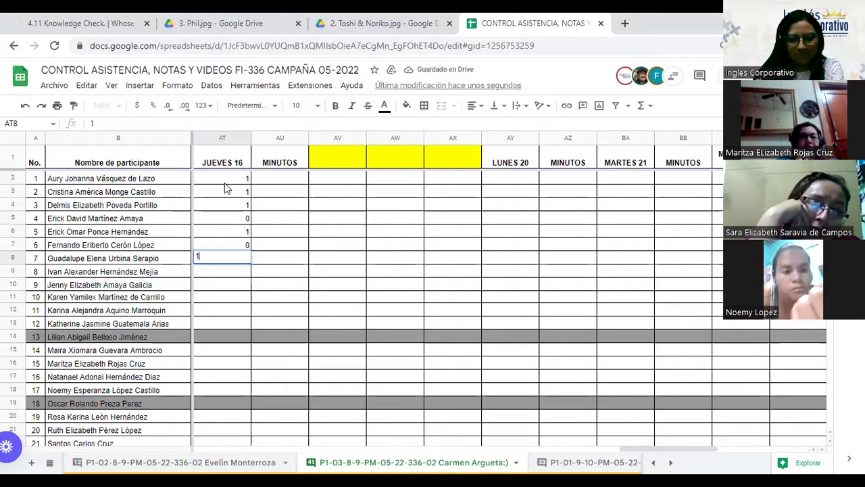
{"action": "key", "text": "Return"}
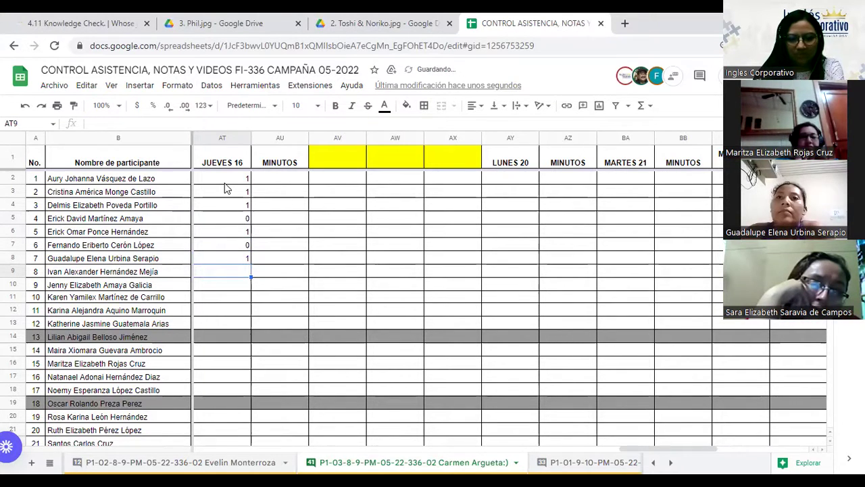
{"action": "type", "text": "1"}
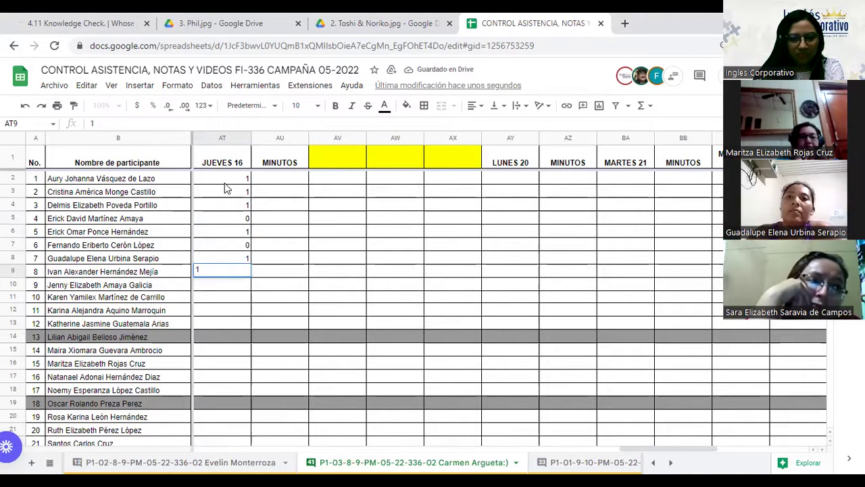
{"action": "key", "text": "Return"}
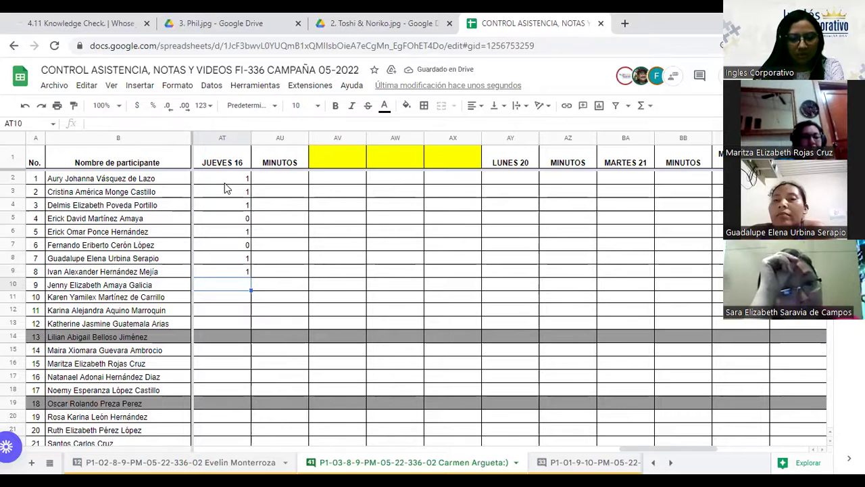
Step: Mark participants 9 to 12 with attendance 1 for JUEVES 16 in cells AT10 to AT13
{"action": "type", "text": "1"}
{"action": "key", "text": "Return"}
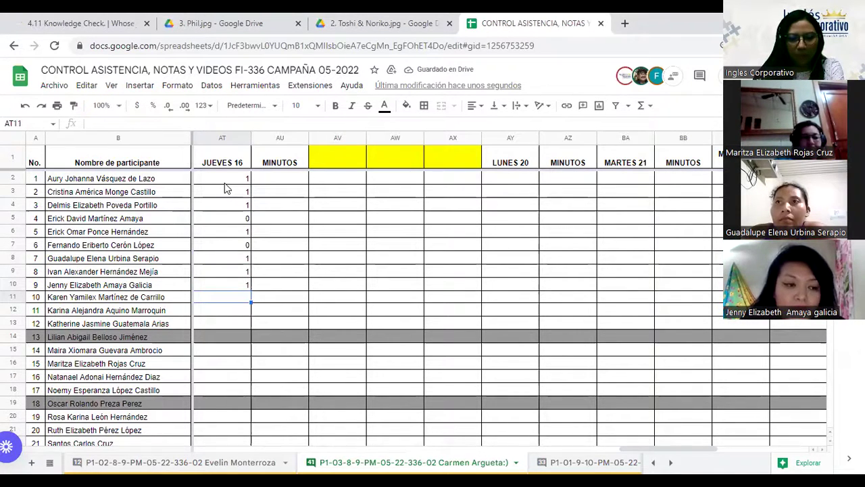
{"action": "type", "text": "1"}
{"action": "key", "text": "Return"}
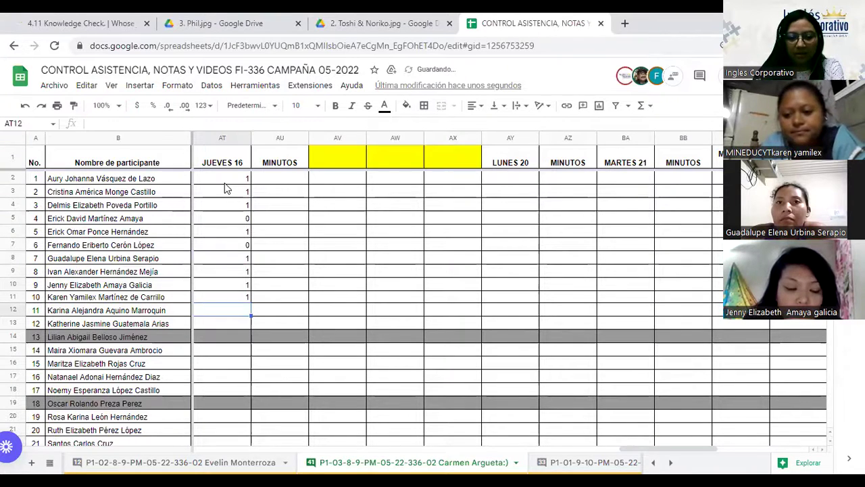
{"action": "type", "text": "1"}
{"action": "key", "text": "Return"}
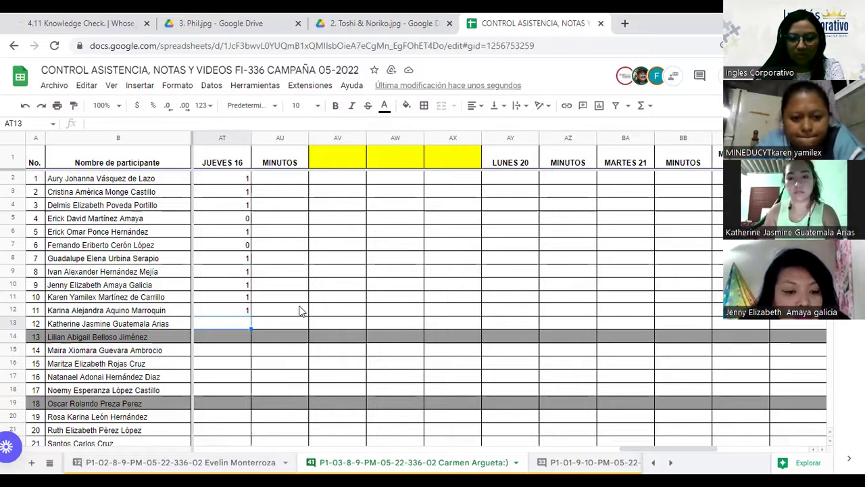
{"action": "type", "text": "1"}
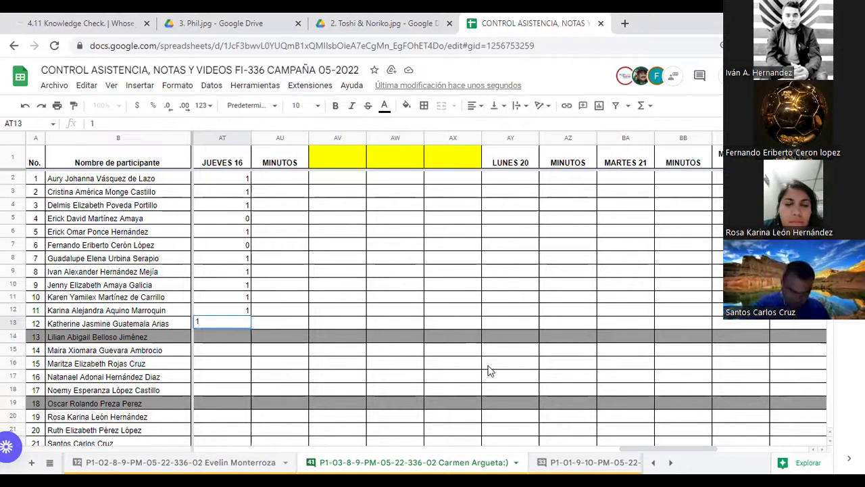
{"action": "key", "text": "Return"}
Step: Correct participant 6's JUEVES 16 attendance in AT7 to 1 and return to participant 14's cell, AT15
{"action": "left_click", "coordinate": [247, 244]}
{"action": "key", "text": "Down"}
{"action": "key", "text": "Down"}
{"action": "key", "text": "Down"}
{"action": "key", "text": "Down"}
{"action": "key", "text": "Down"}
{"action": "key", "text": "Down"}
{"action": "key", "text": "Down"}
{"action": "key", "text": "Down"}
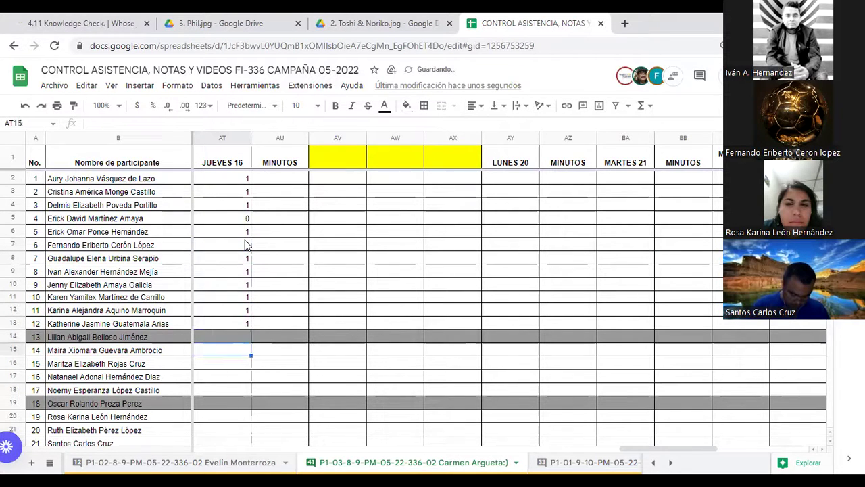
Step: Enter the JUEVES 16 attendance for participants 14 and 15: 0 in AT15 and 1 in AT16
{"action": "scroll", "coordinate": [283, 271], "scroll_direction": "down", "scroll_amount": 1}
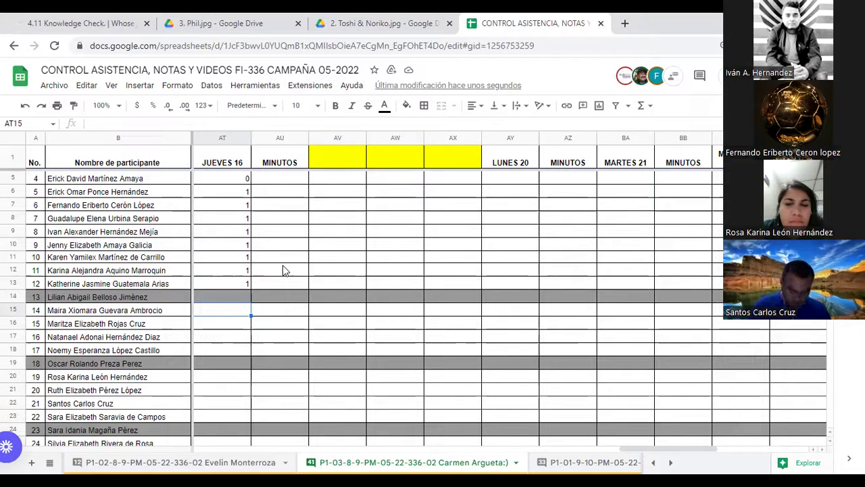
{"action": "type", "text": "0"}
{"action": "key", "text": "Return"}
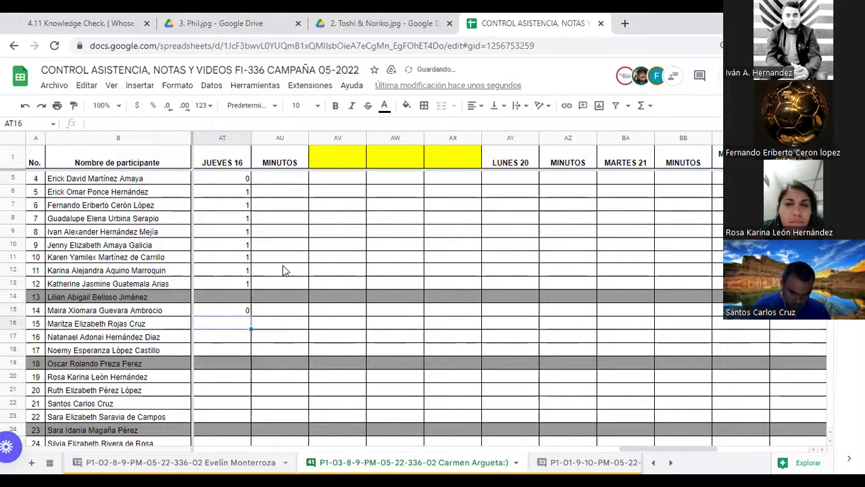
{"action": "type", "text": "1"}
{"action": "key", "text": "Return"}
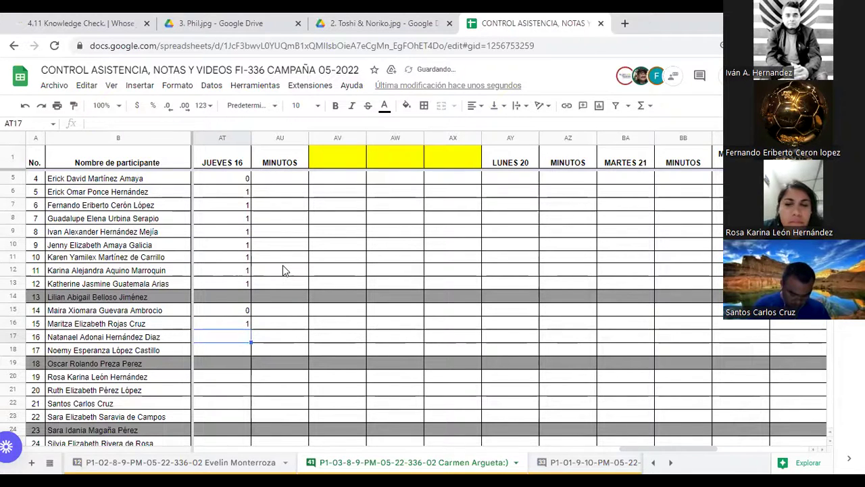
Step: Examine the attendance and minutes recorded for the days before JUEVES 16 along participant 15's row
{"action": "key", "text": "Up"}
{"action": "key", "text": "Left"}
{"action": "key", "text": "Left"}
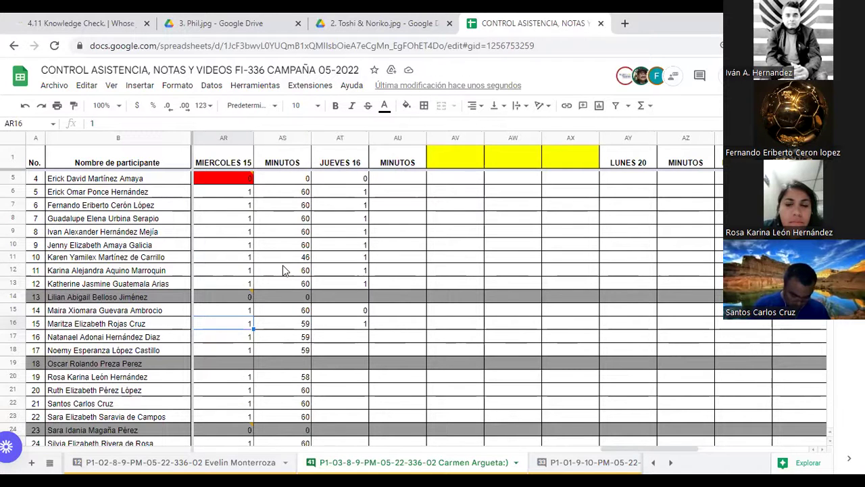
{"action": "scroll", "coordinate": [284, 270], "scroll_direction": "left", "scroll_amount": 1}
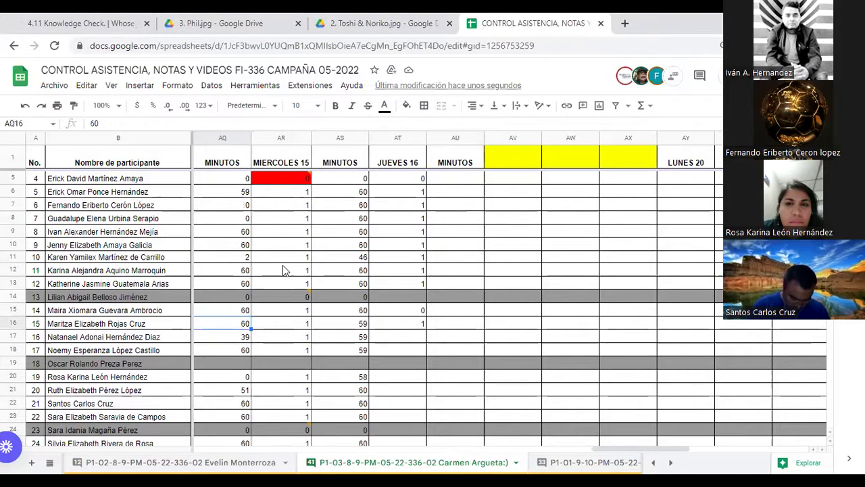
{"action": "key", "text": "Right"}
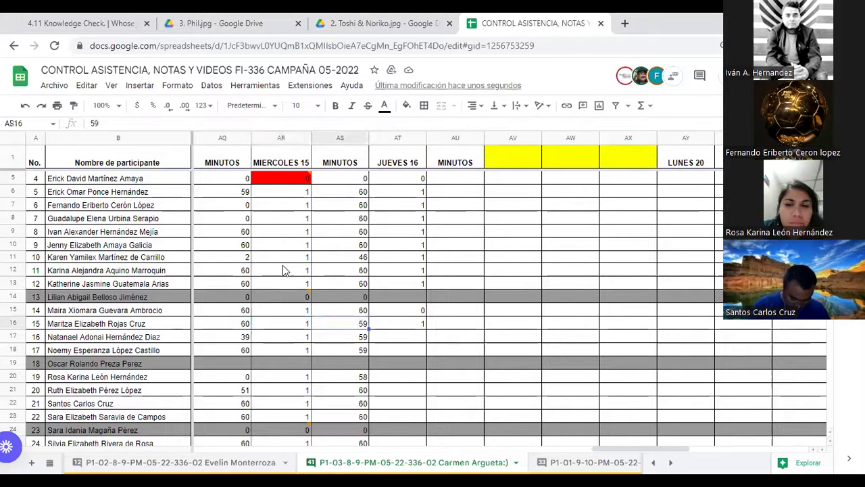
{"action": "key", "text": "Right"}
{"action": "key", "text": "Right"}
{"action": "key", "text": "Right"}
{"action": "key", "text": "Right"}
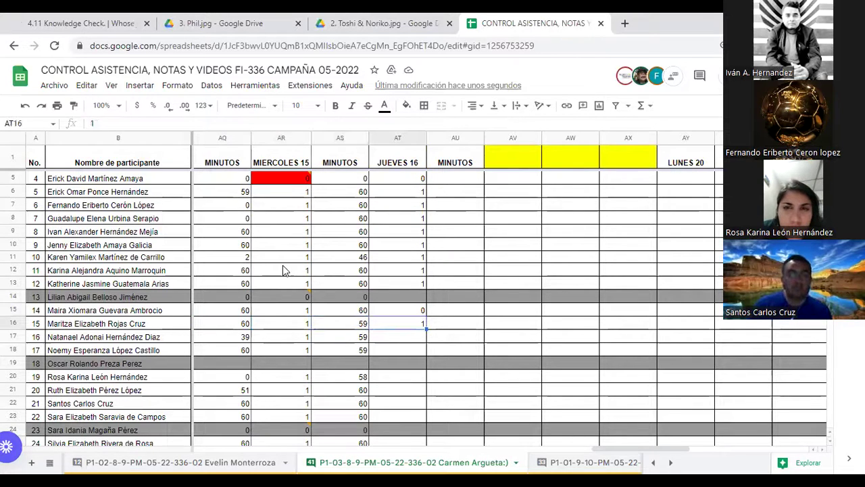
{"action": "key", "text": "Right"}
{"action": "key", "text": "Right"}
{"action": "key", "text": "Right"}
{"action": "key", "text": "Right"}
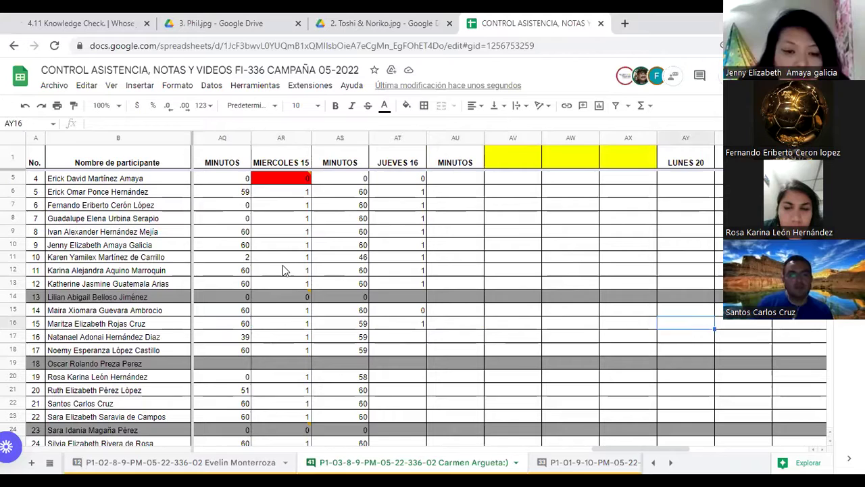
{"action": "key", "text": "Right"}
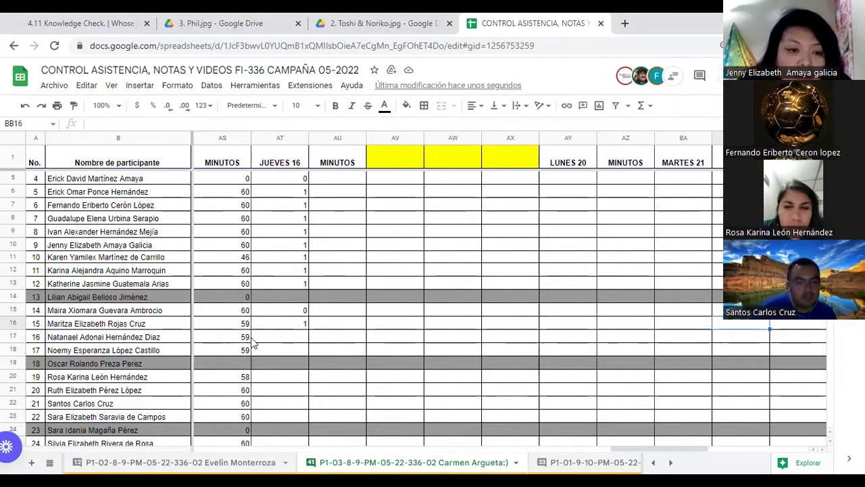
Step: Mark participants 16, 17 and 19 with attendance 1 for JUEVES 16 in AT17, AT18 and AT20, skipping the gray row
{"action": "left_click", "coordinate": [284, 339]}
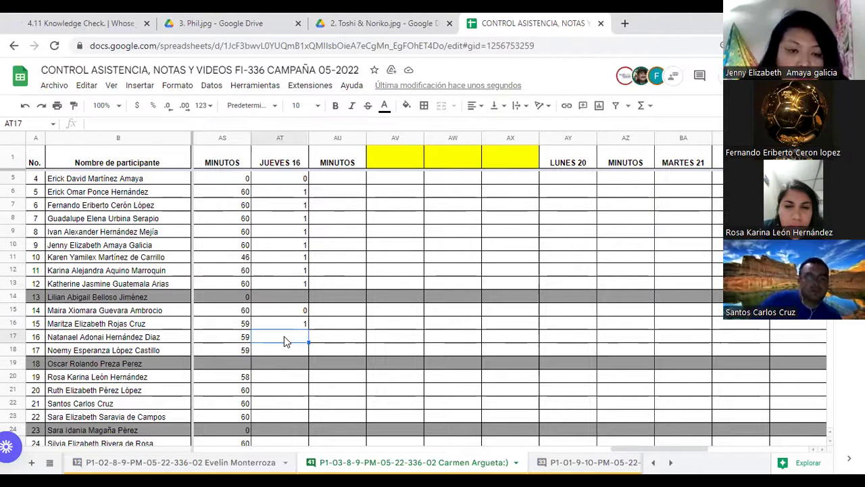
{"action": "type", "text": "1"}
{"action": "key", "text": "Return"}
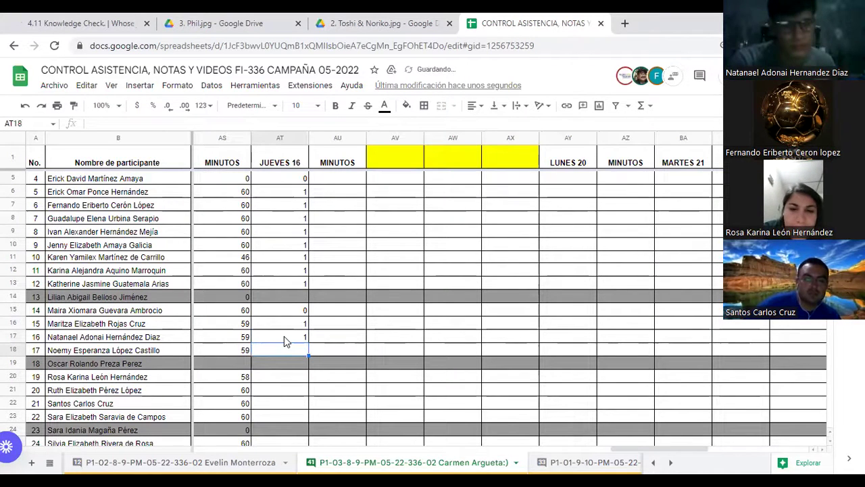
{"action": "type", "text": "1"}
{"action": "key", "text": "Return"}
{"action": "key", "text": "Down"}
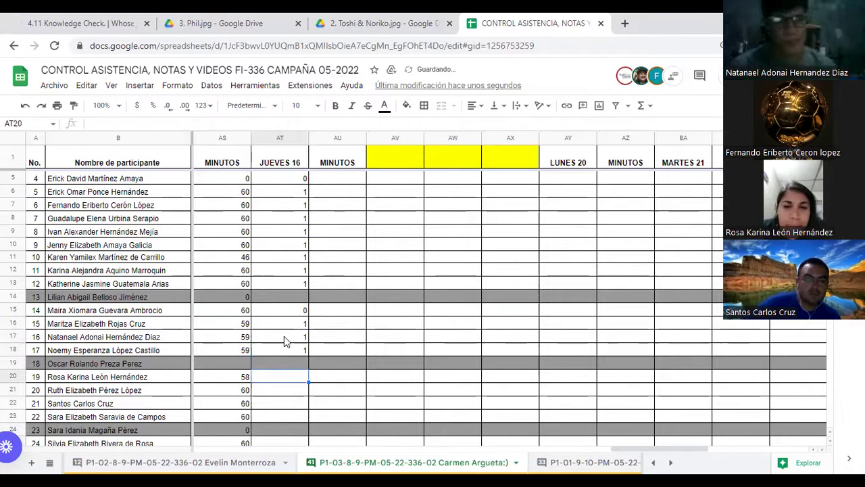
{"action": "type", "text": "1"}
{"action": "key", "text": "Return"}
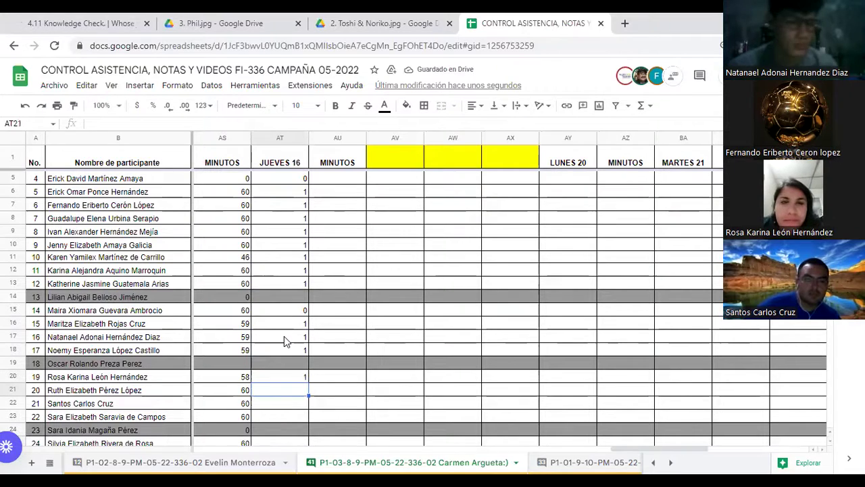
Step: Mark participants 20, 21 and 22 with attendance 1 for JUEVES 16 in cells AT21 to AT23
{"action": "type", "text": "1"}
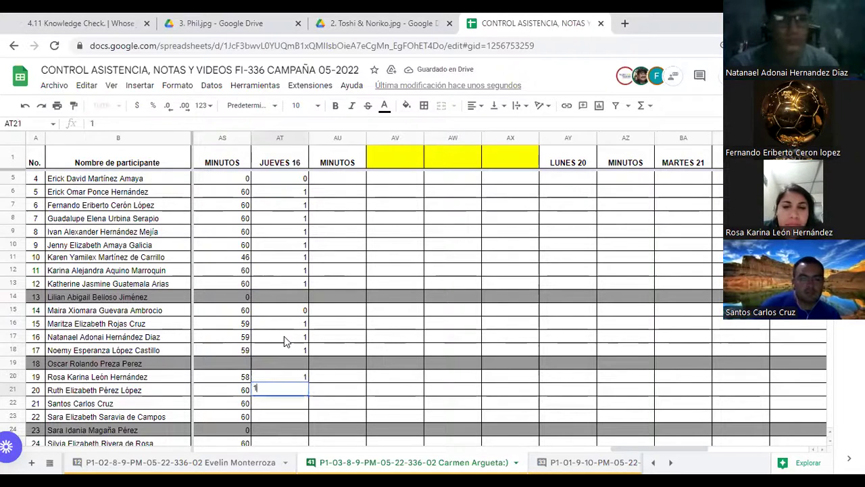
{"action": "key", "text": "Return"}
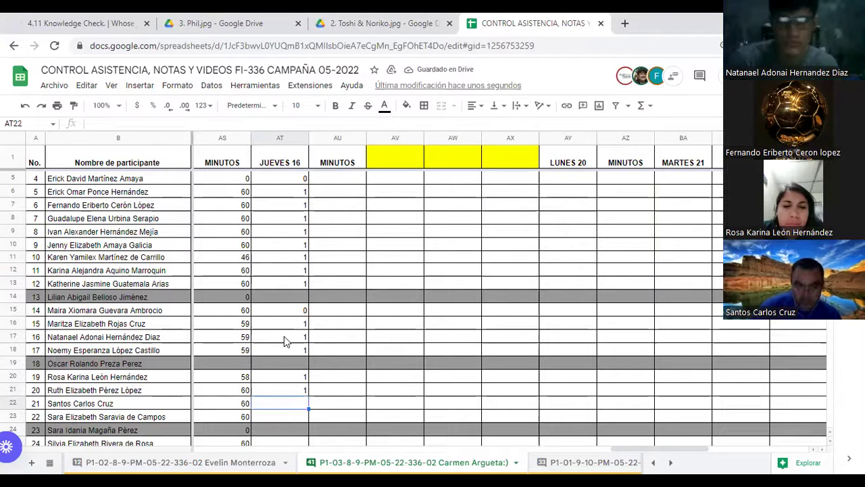
{"action": "type", "text": "1"}
{"action": "key", "text": "Return"}
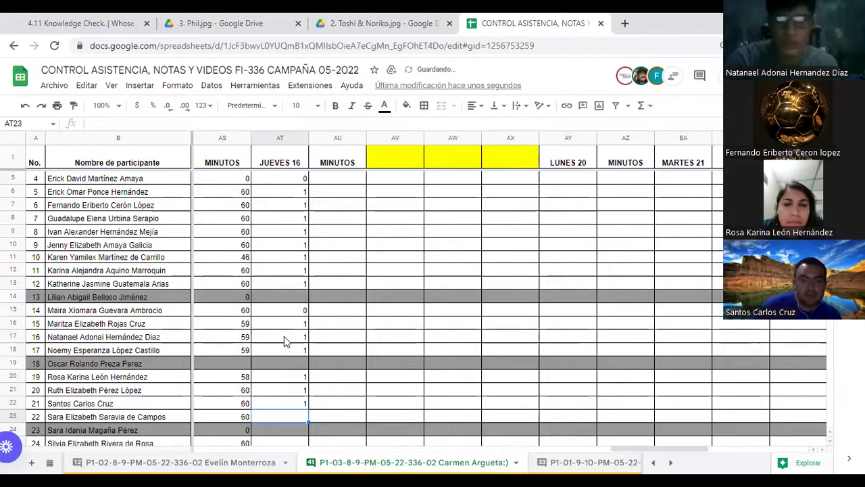
{"action": "type", "text": "1"}
{"action": "key", "text": "Return"}
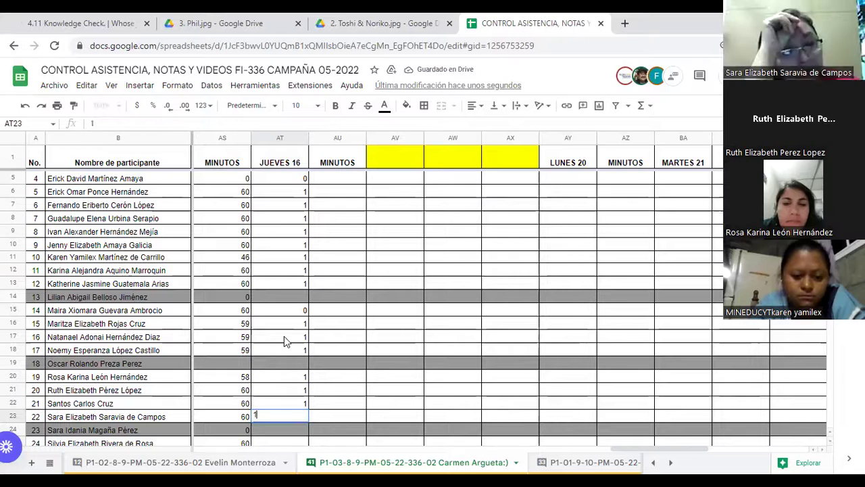
Step: Enter the JUEVES 16 attendance for participants 24, 25 and 26: 1 in AT25, 1 in AT26 and 0 in AT27
{"action": "key", "text": "Down"}
{"action": "key", "text": "Down"}
{"action": "key", "text": "Down"}
{"action": "key", "text": "Down"}
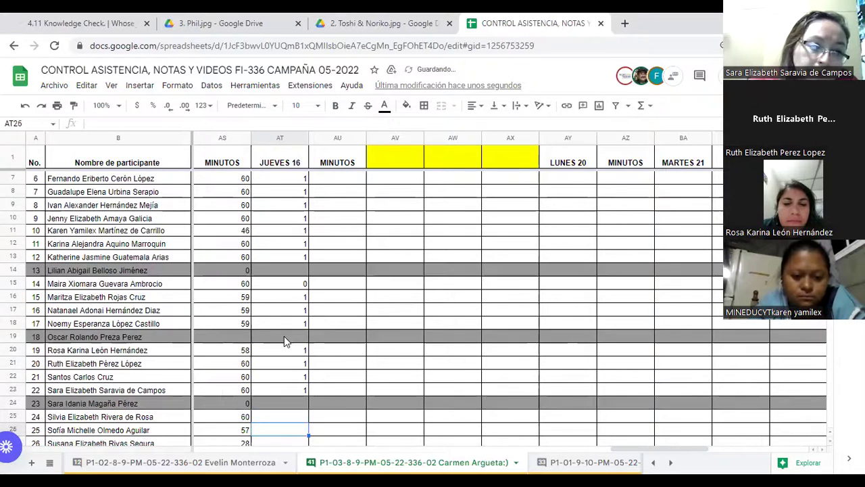
{"action": "scroll", "coordinate": [284, 336], "scroll_direction": "down", "scroll_amount": 1}
{"action": "left_click", "coordinate": [292, 366]}
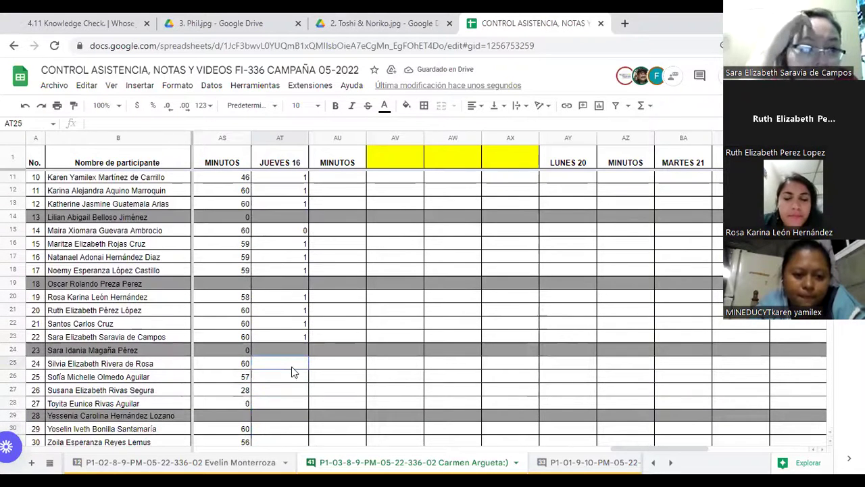
{"action": "type", "text": "1"}
{"action": "key", "text": "Return"}
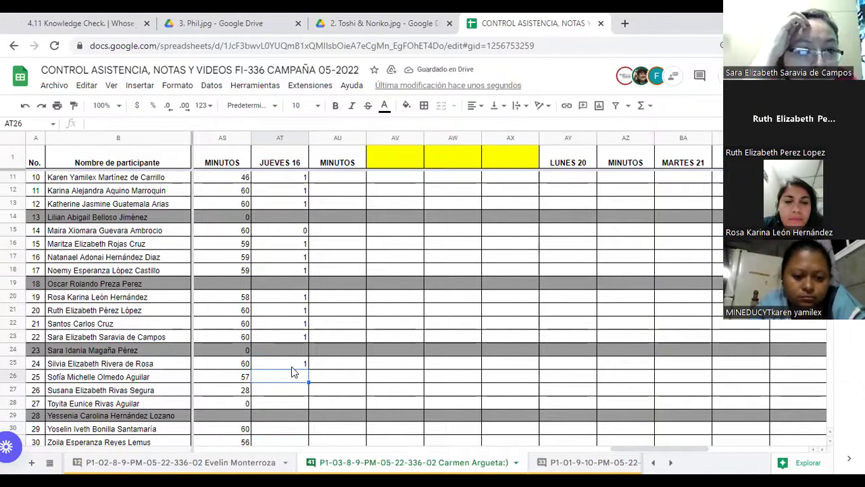
{"action": "type", "text": "1"}
{"action": "key", "text": "Return"}
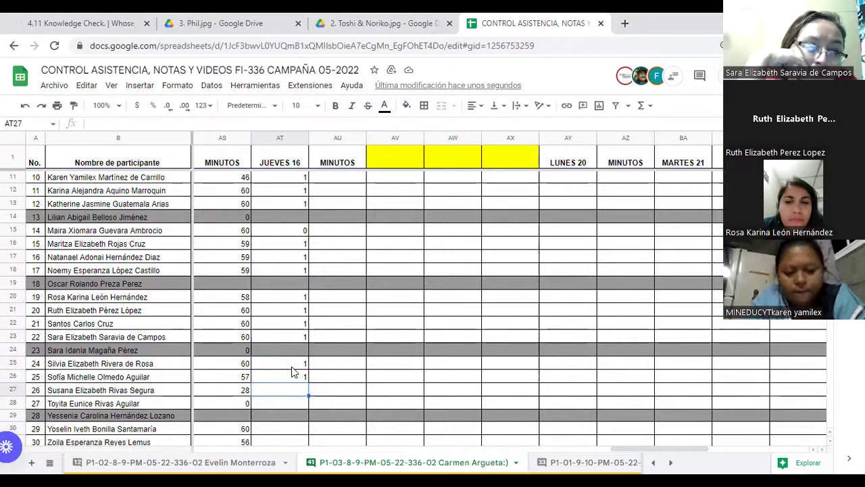
{"action": "key", "text": "Return"}
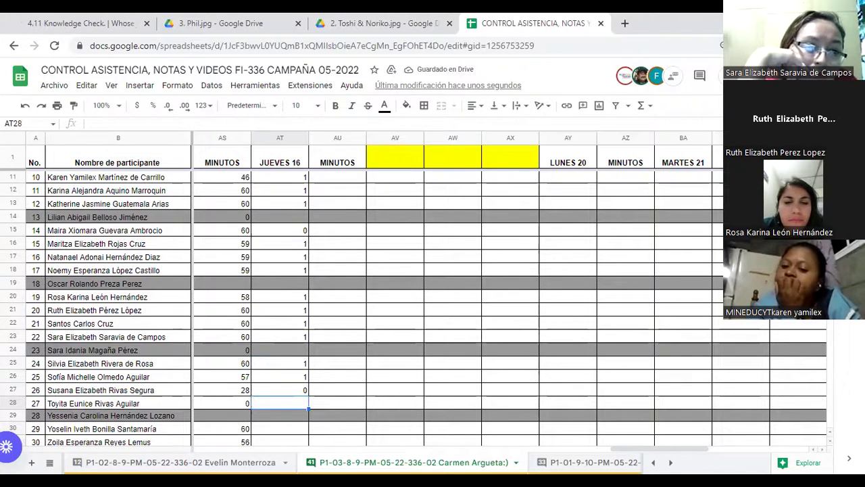
Step: Mark participants 27, 29 and 30 with attendance 1 for JUEVES 16 in AT28, AT30 and AT31, skipping the gray row
{"action": "left_click", "coordinate": [335, 381]}
{"action": "scroll", "coordinate": [324, 380], "scroll_direction": "down", "scroll_amount": 2}
{"action": "left_click", "coordinate": [297, 352]}
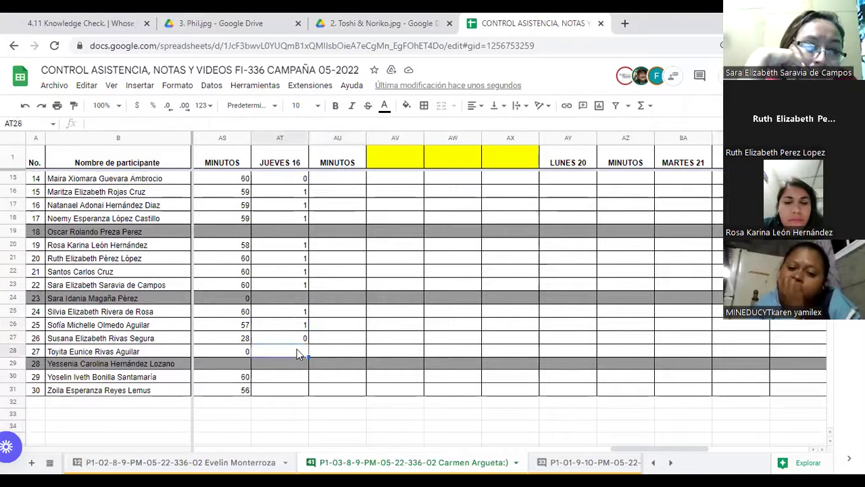
{"action": "type", "text": "1"}
{"action": "key", "text": "Return"}
{"action": "key", "text": "Down"}
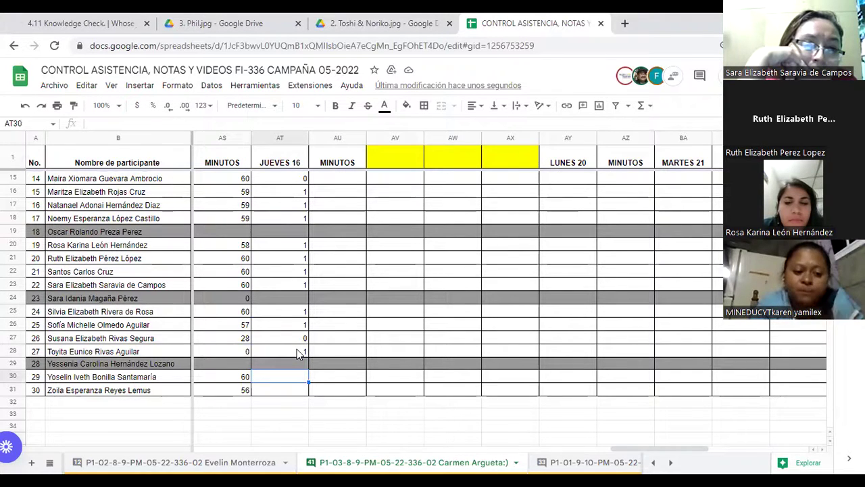
{"action": "key", "text": "Return"}
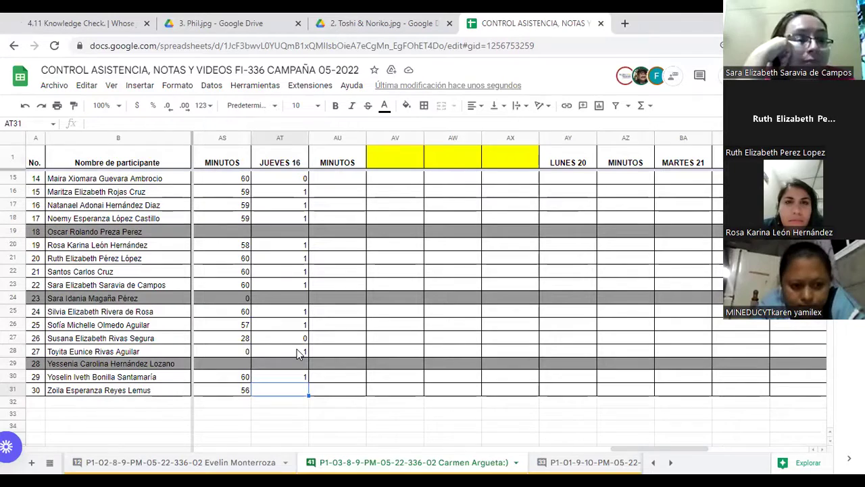
{"action": "type", "text": "1"}
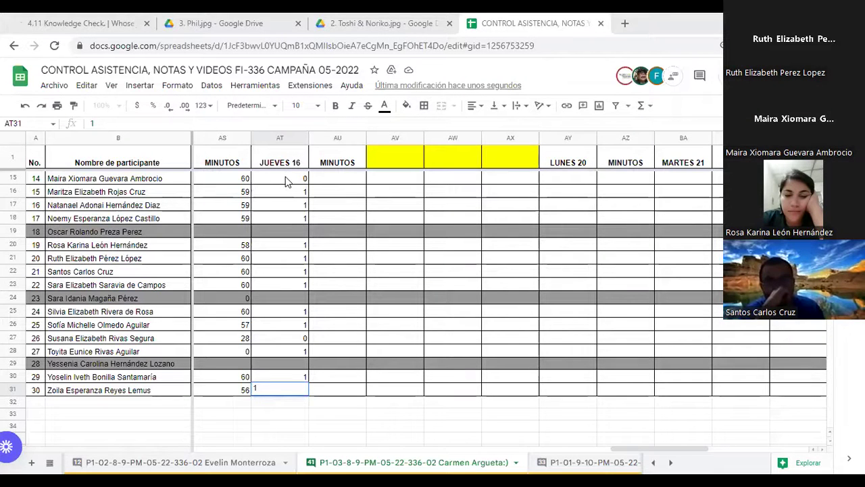
Step: Change participant 14's JUEVES 16 attendance in AT15 to 1
{"action": "left_click", "coordinate": [285, 177]}
{"action": "type", "text": "1"}
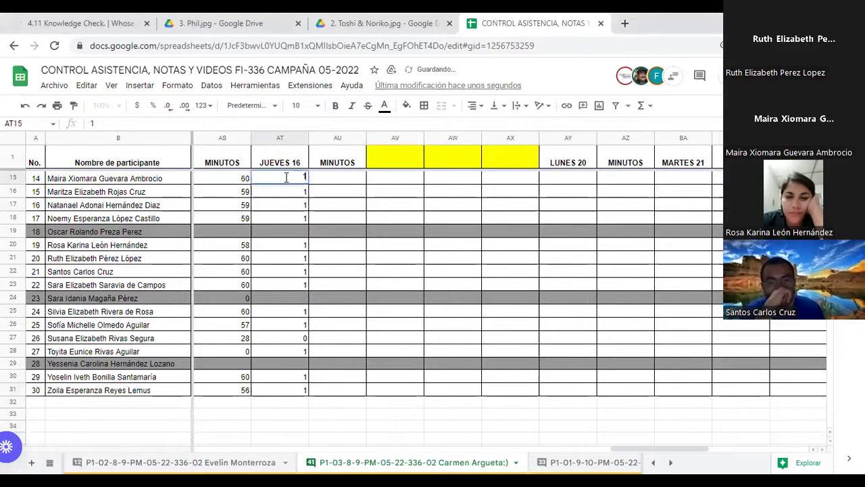
{"action": "left_click", "coordinate": [362, 210]}
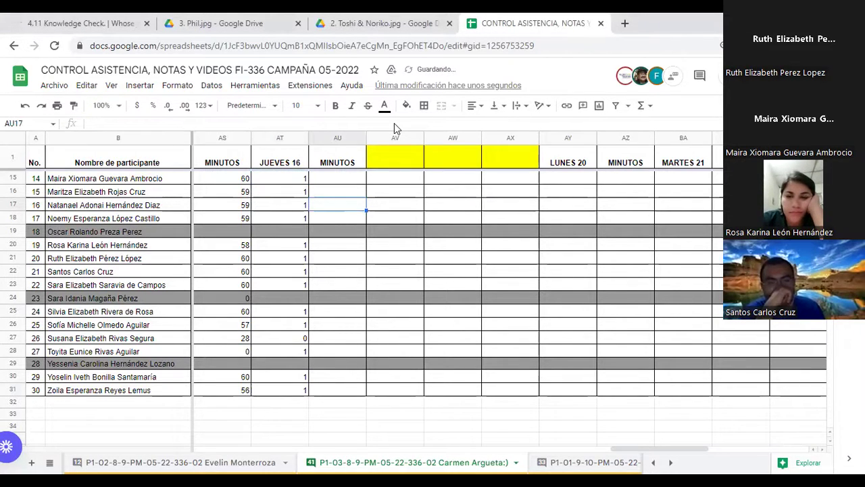